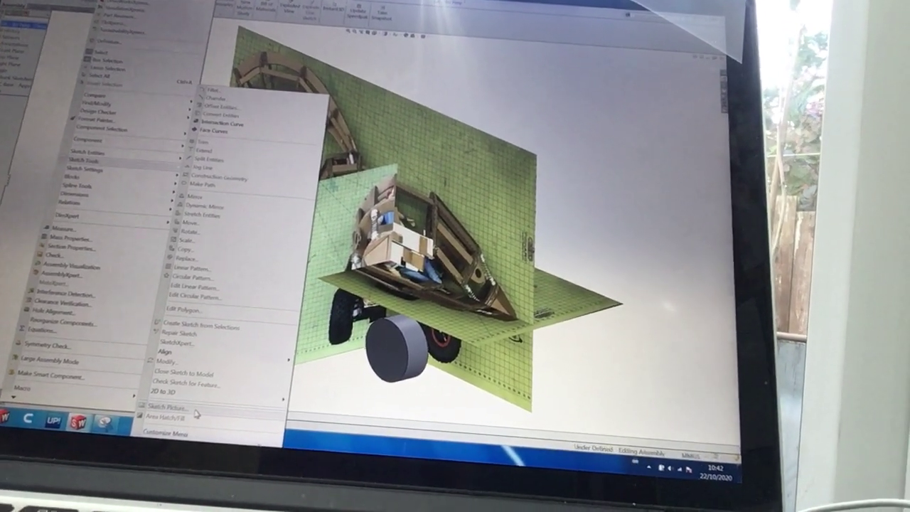
Step: Rotate and roll the view through oblique, front and top orientations of the robot
key("Escape")
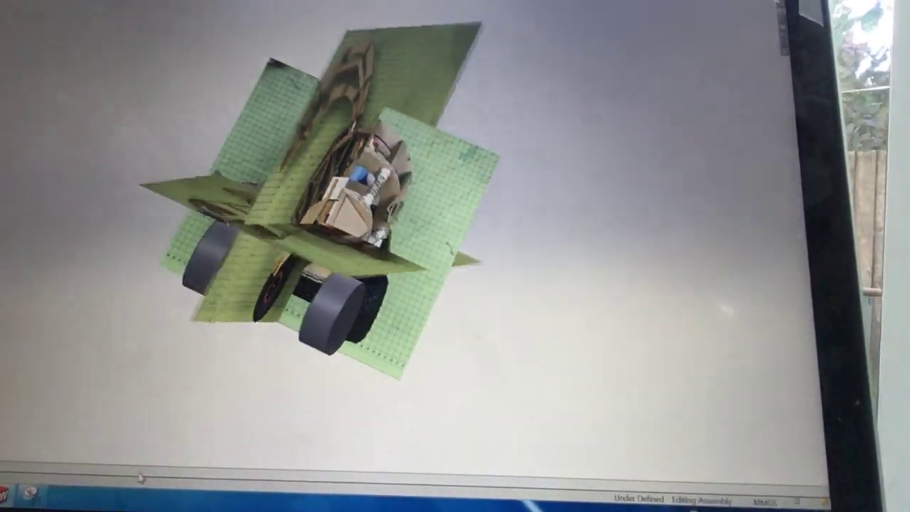
key("Up")
key("Up")
key("alt+Right")
key("alt+Right")
key("alt+Right")
key("Up")
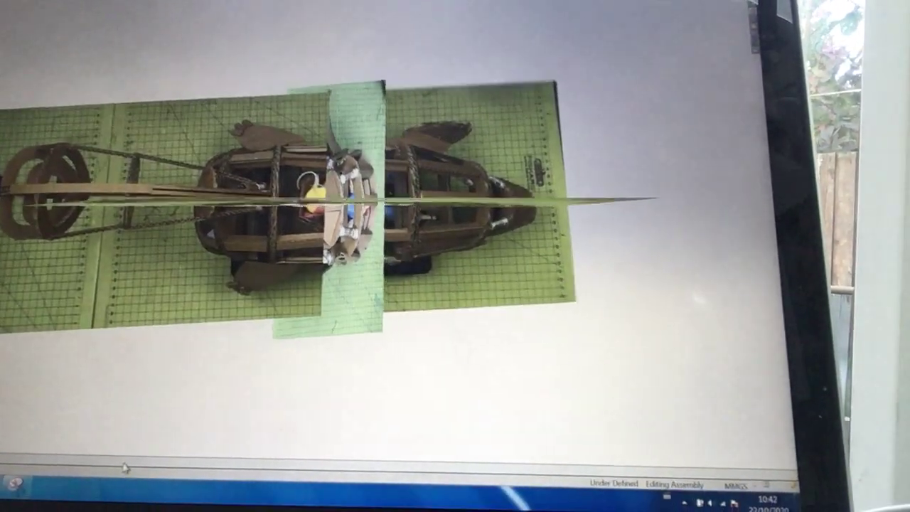
key("Up")
key("Up")
key("Up")
key("Up")
key("Up")
key("Up")
key("Left")
key("Left")
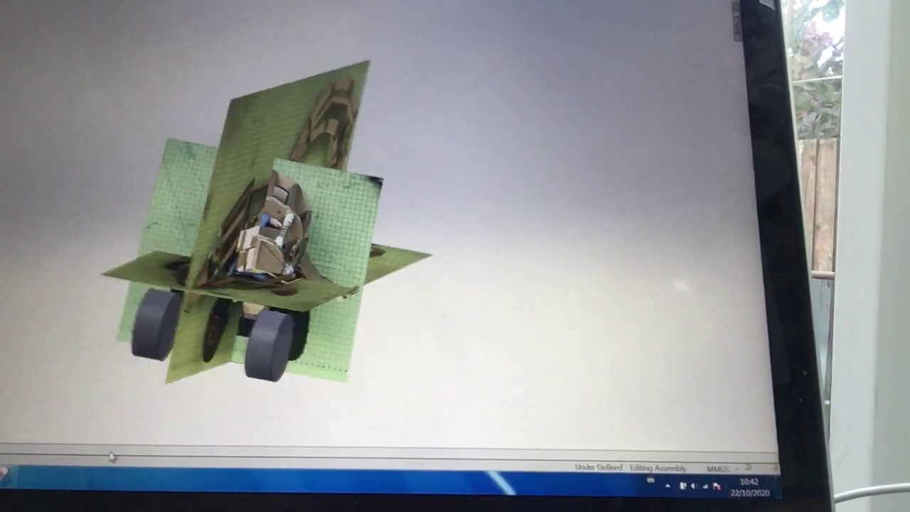
key("Up")
key("Up")
key("Up")
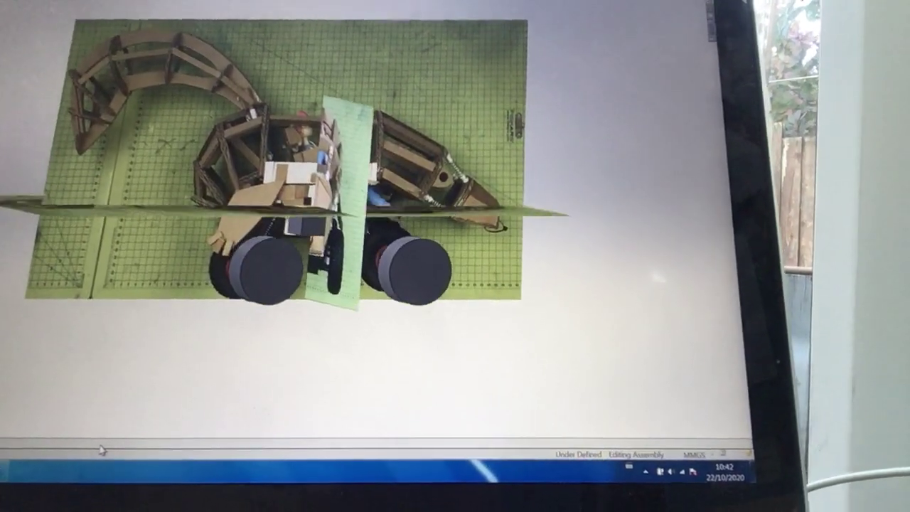
key("Up")
key("Up")
key("Up")
Step: Zoom in on both grey wheels, tilting to compare rims and treads with the photographed wheels
key("shift+z")
key("shift+z")
key("shift+z")
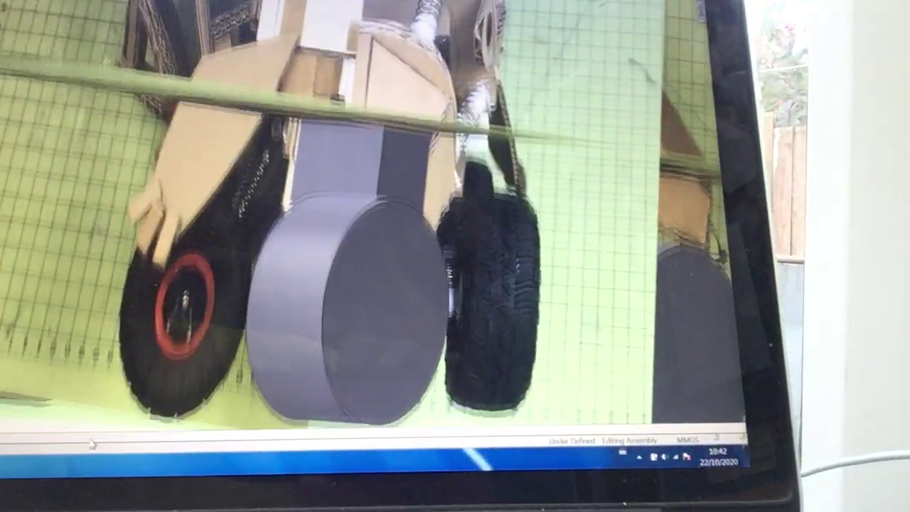
key("Left")
key("Left")
key("Left")
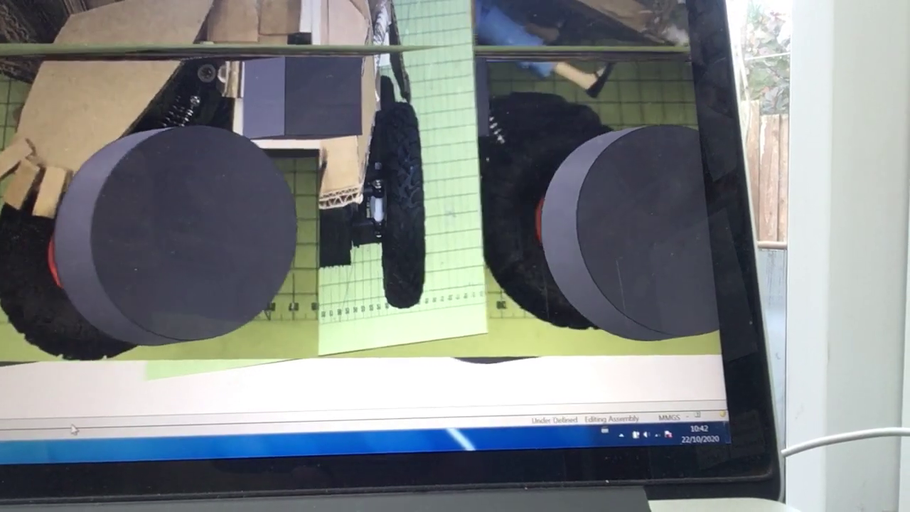
key("Left")
key("Left")
key("Left")
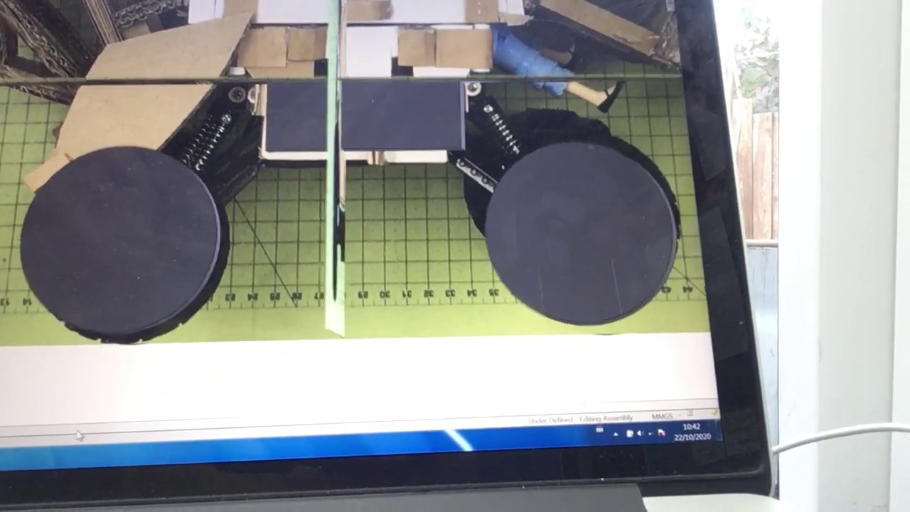
key("Up")
key("Down")
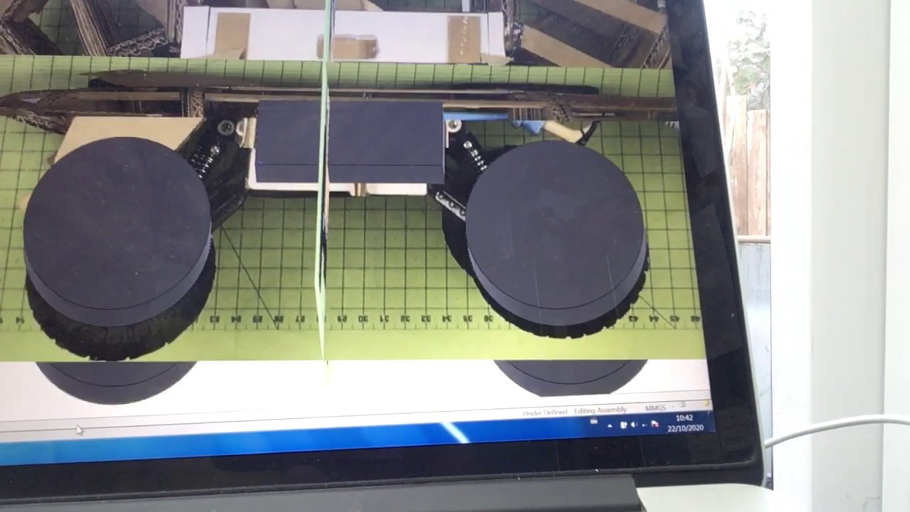
key("Down")
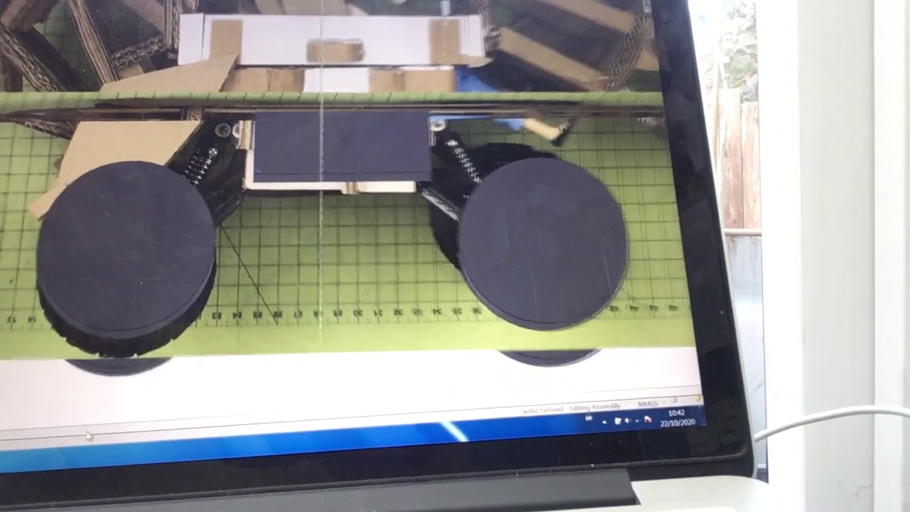